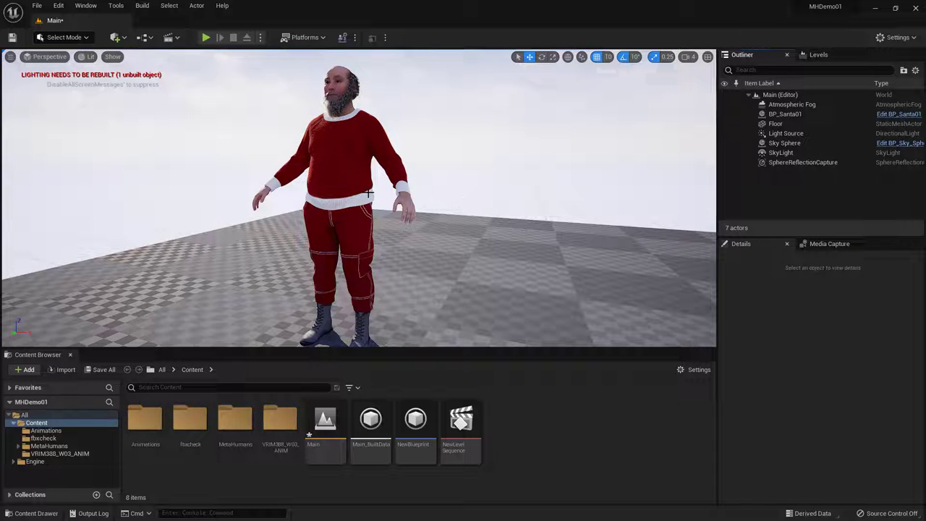
# Select BP_Santa01 in the viewport and drag it left along the X axis
pyautogui.click(338, 201)
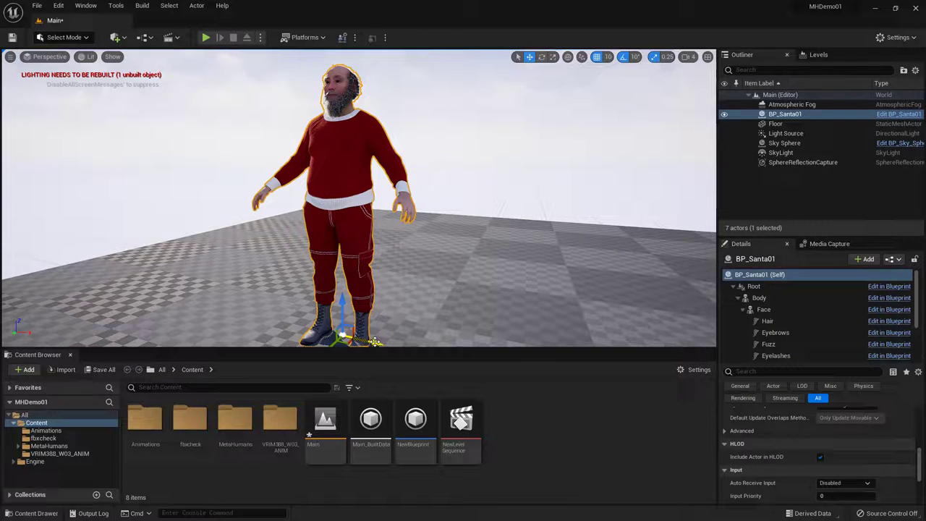
pyautogui.moveTo(377, 338)
pyautogui.mouseDown()
pyautogui.moveTo(365, 334)
pyautogui.moveTo(375, 334)
pyautogui.mouseUp()
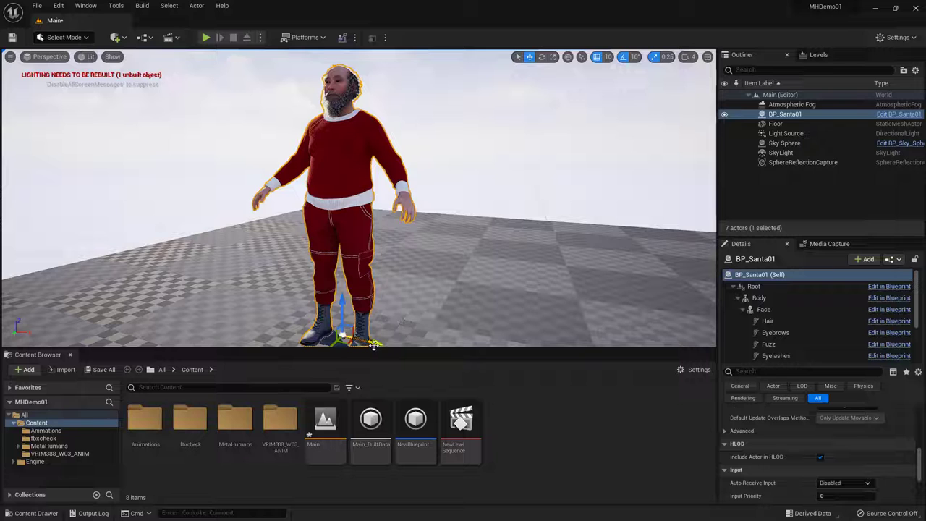
pyautogui.moveTo(381, 341); pyautogui.dragTo(363, 338)
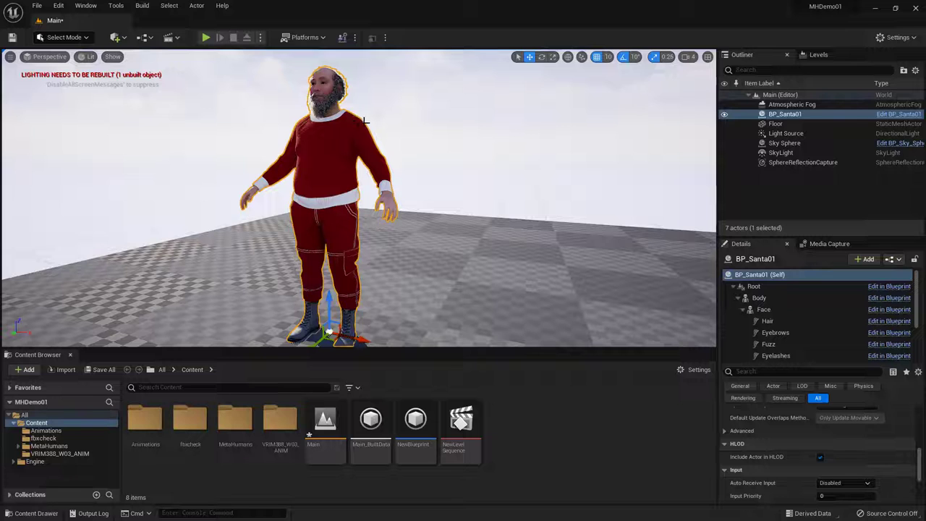
# Reselect BP_Santa01 and pick its Beard component in the component tree
pyautogui.click(424, 122)
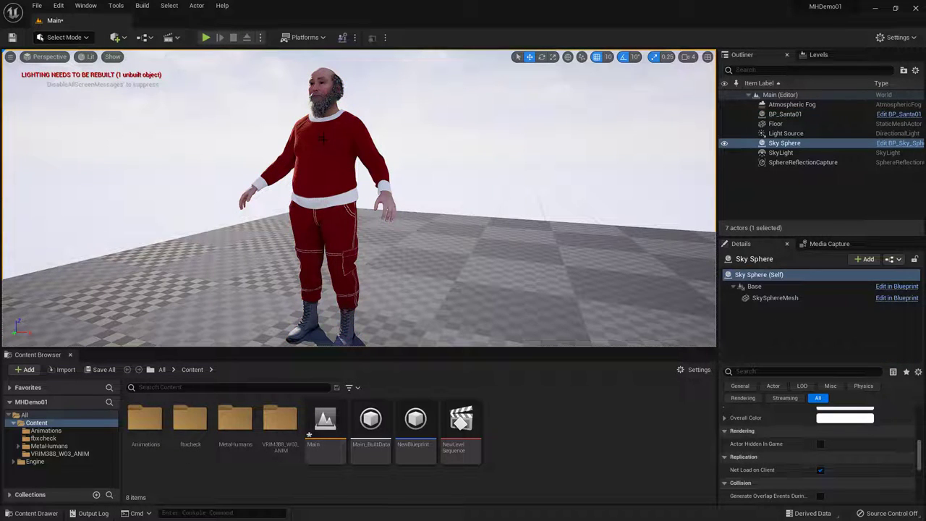
pyautogui.click(323, 138)
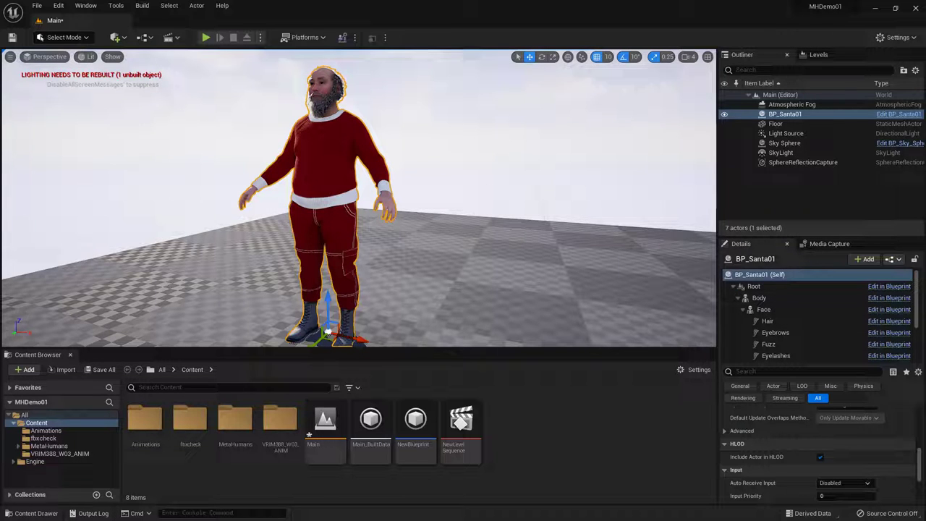
pyautogui.scroll(-3, 917, 323)
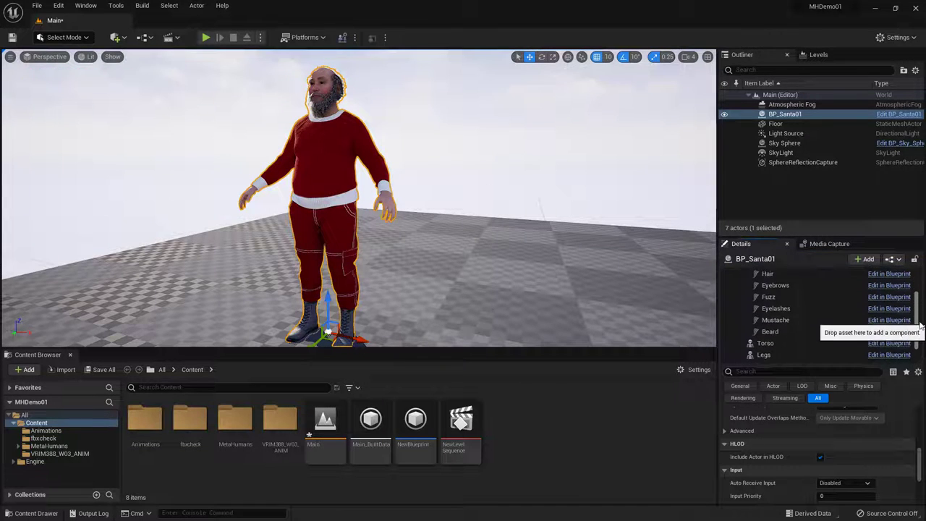
pyautogui.scroll(1, 917, 323)
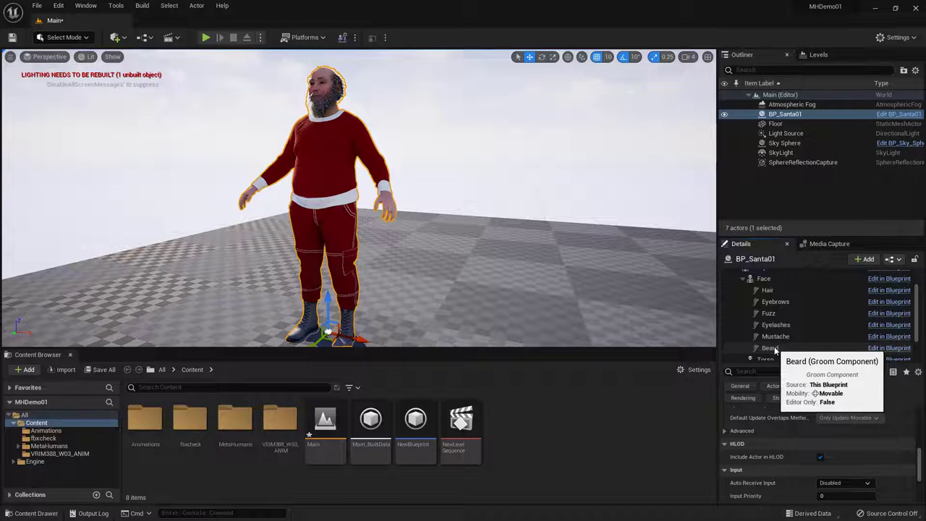
pyautogui.click(772, 348)
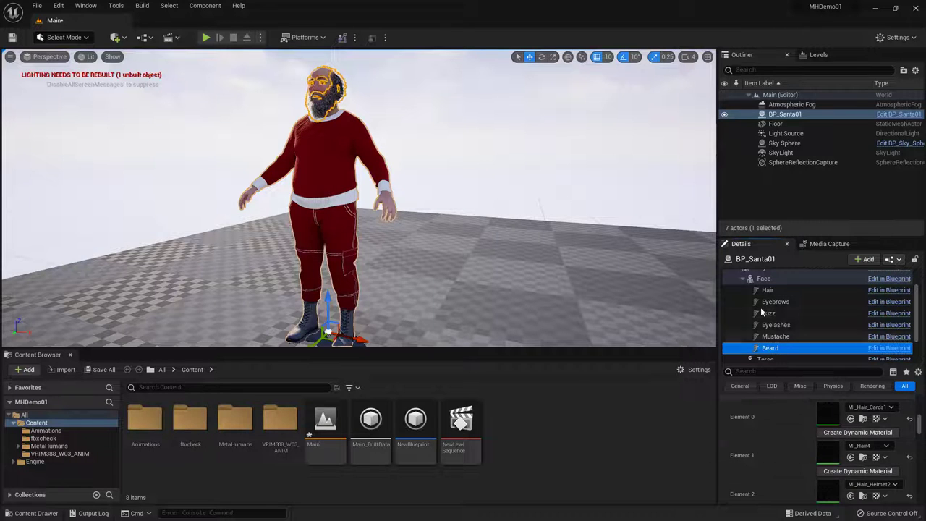
# Filter the Details panel by 'groom' to reveal the Beard_L_Messy groom asset
pyautogui.moveTo(919, 417); pyautogui.dragTo(920, 432)
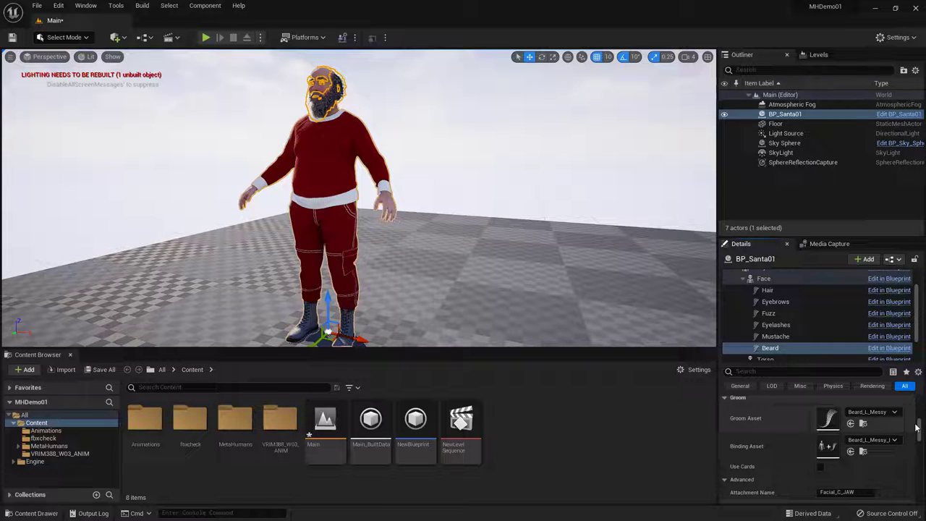
pyautogui.moveTo(920, 434); pyautogui.dragTo(920, 403)
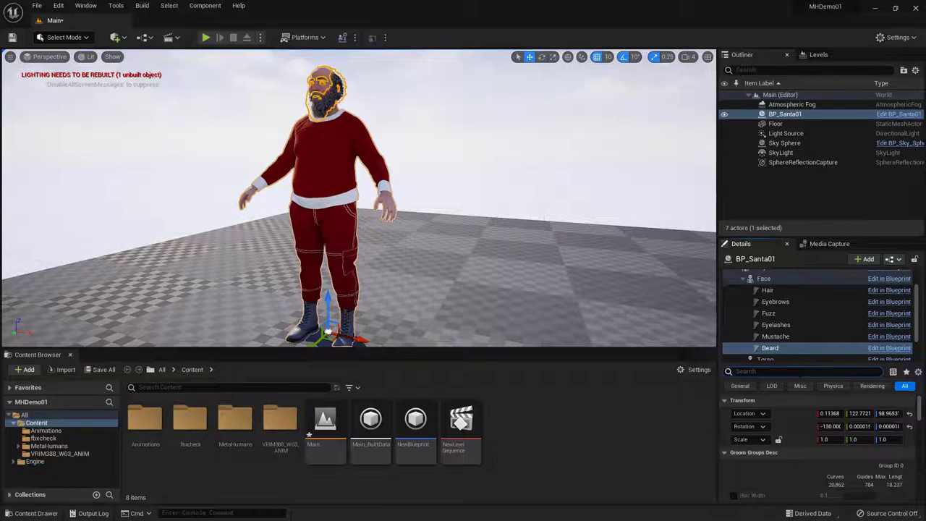
pyautogui.write('groom')
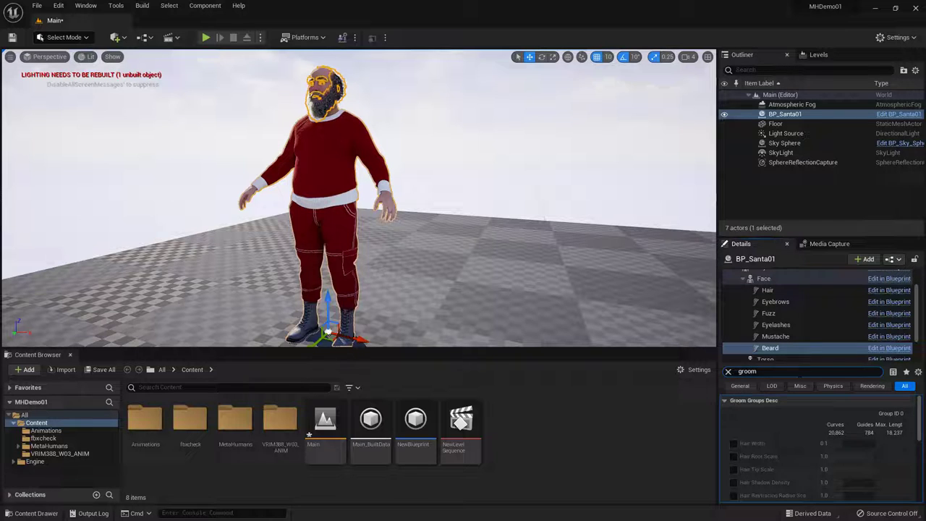
pyautogui.scroll(-3, 916, 470)
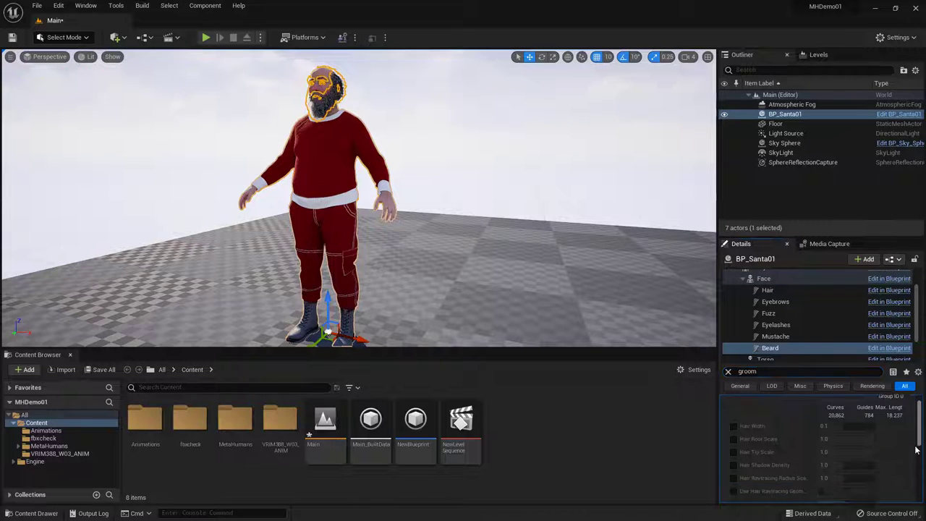
pyautogui.scroll(-2, 916, 470)
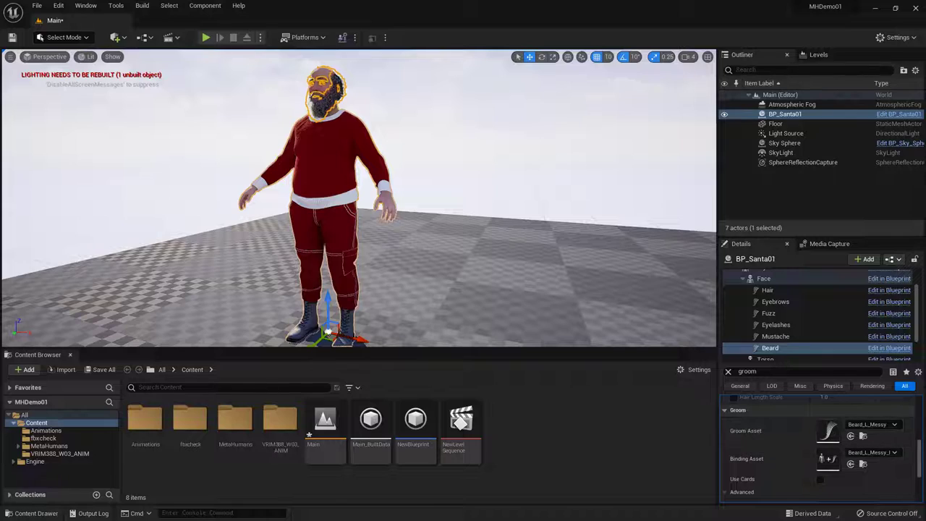
# Open Beard_L_Messy, uncheck Enable Simulation under Solver Settings, then save and close it
pyautogui.doubleClick(827, 430)
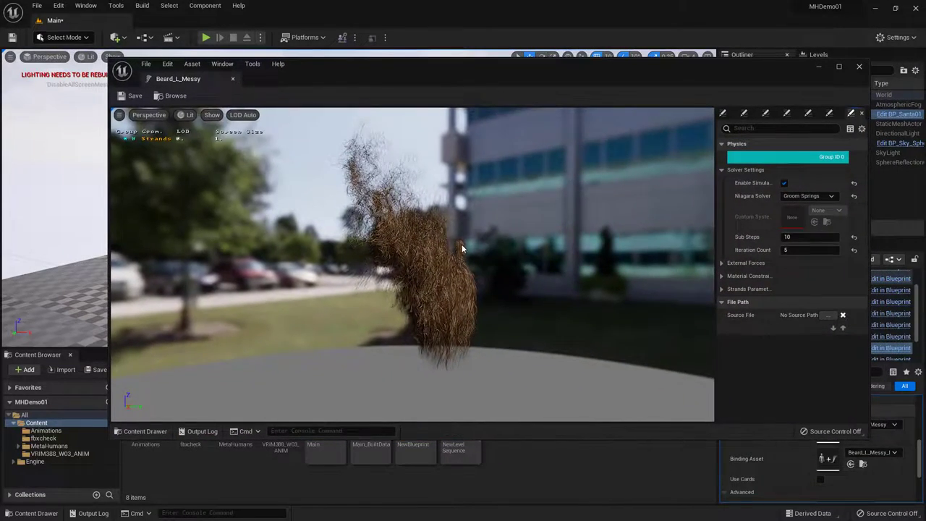
pyautogui.moveTo(462, 247)
pyautogui.mouseDown()
pyautogui.moveTo(376, 249)
pyautogui.moveTo(496, 239)
pyautogui.mouseUp()
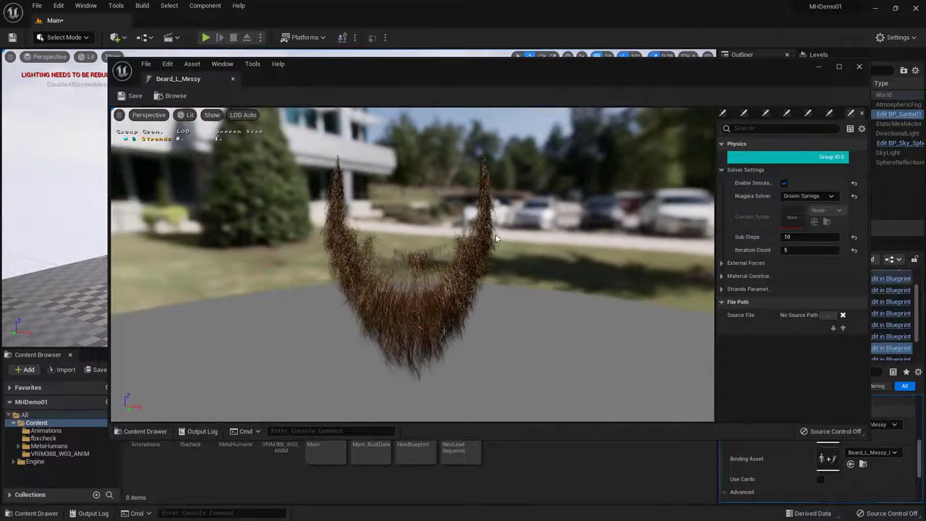
pyautogui.click(722, 171)
pyautogui.click(723, 171)
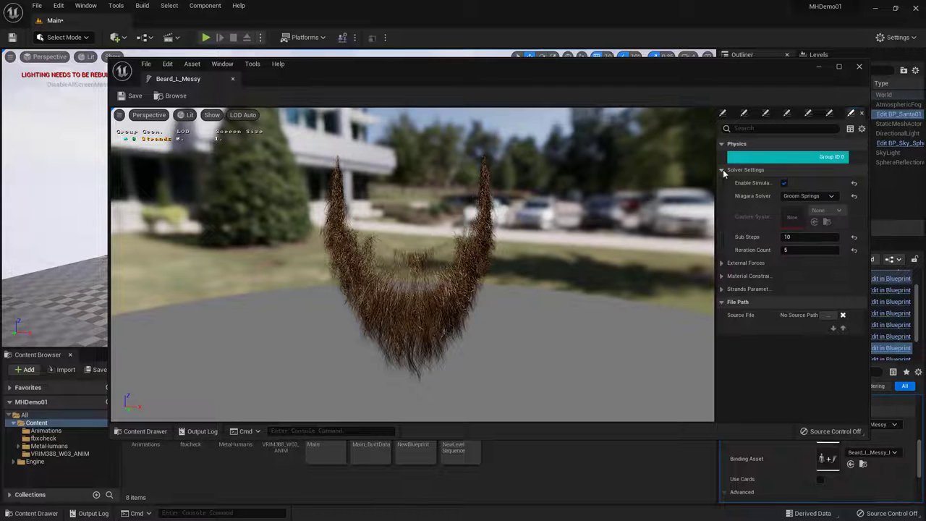
pyautogui.click(783, 183)
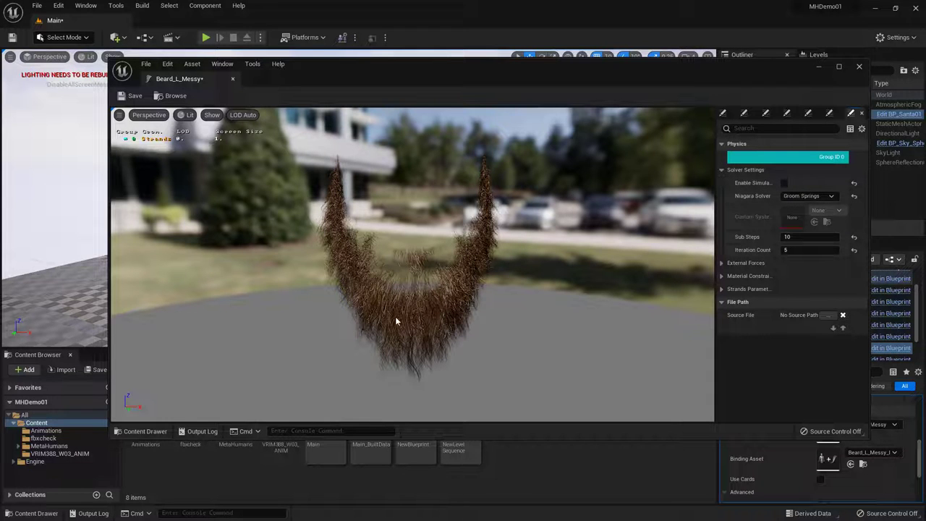
pyautogui.click(130, 96)
pyautogui.click(861, 67)
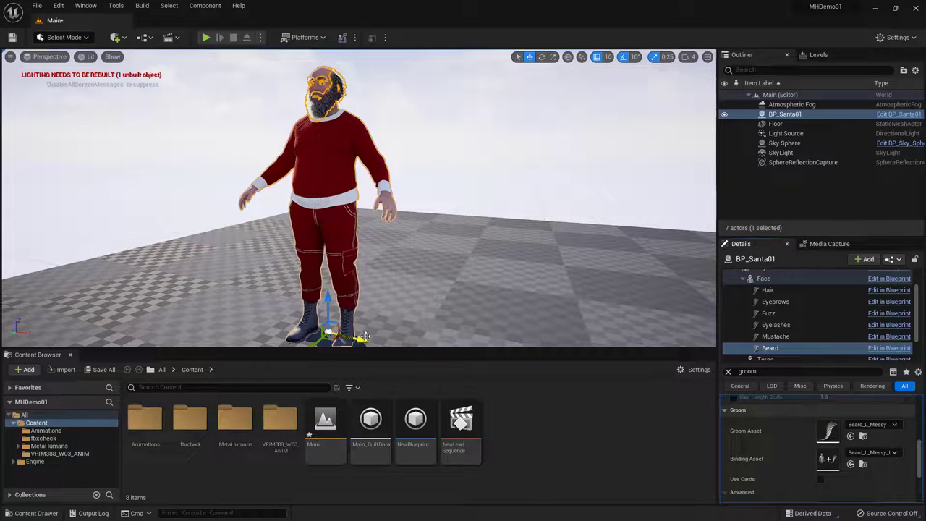
# Select BP_Santa01 (Self) and drag Santa further left along the X axis
pyautogui.scroll(3, 792, 275)
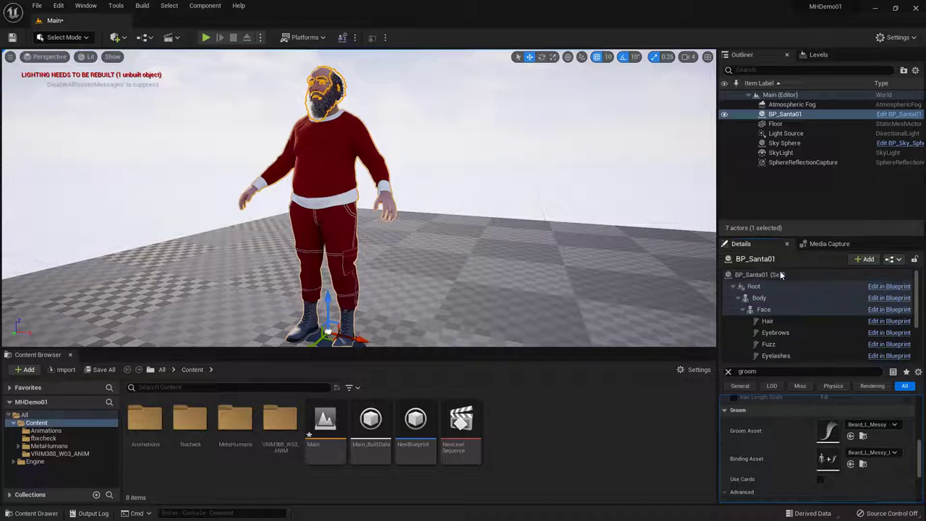
pyautogui.click(789, 275)
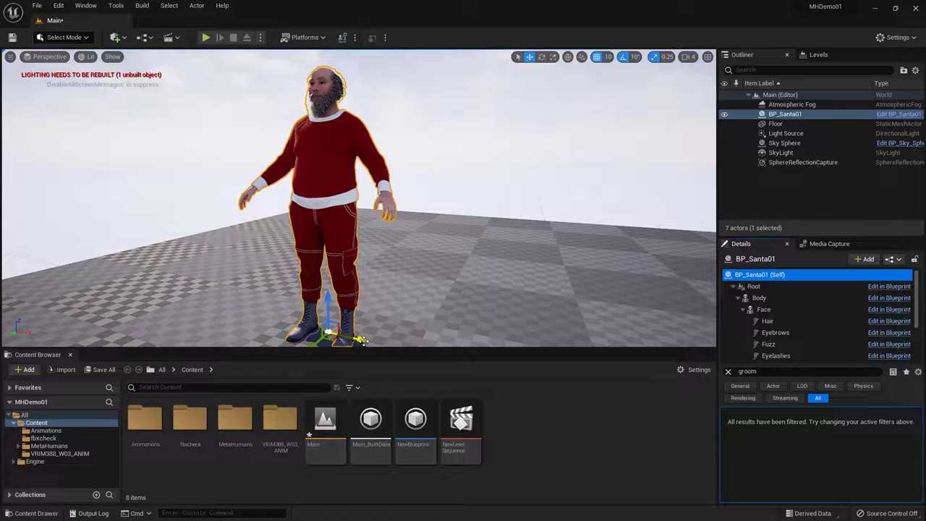
pyautogui.moveTo(356, 339); pyautogui.dragTo(333, 285)
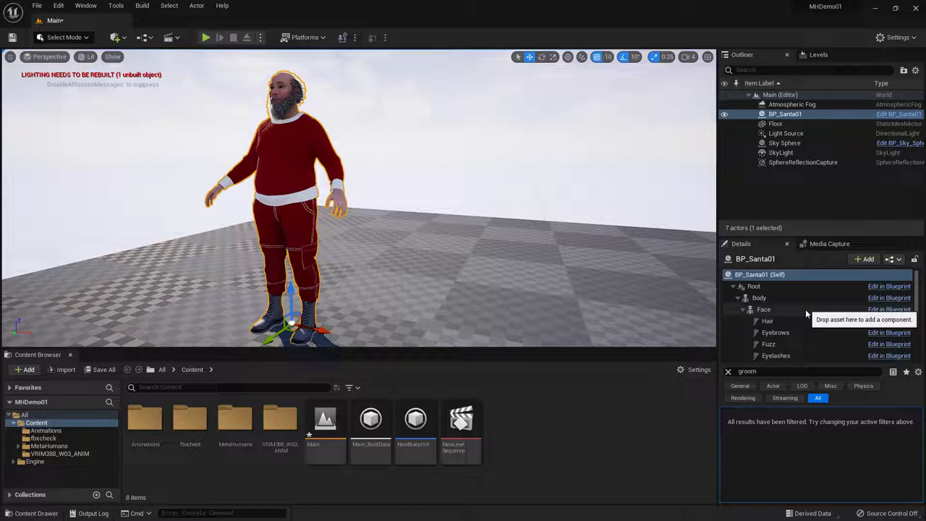
pyautogui.scroll(-2, 805, 321)
# Clear the groom filter and browse to the Beard component's Beard_L_Messy asset
pyautogui.click(770, 334)
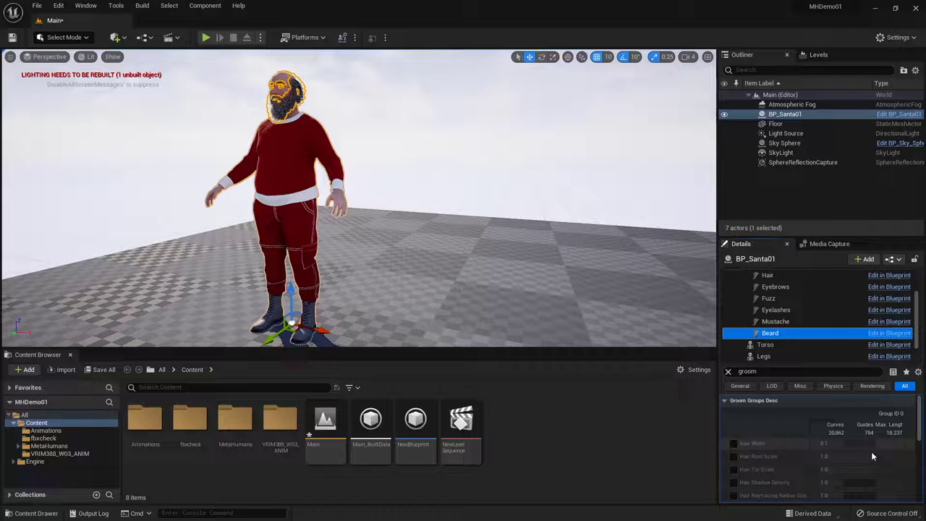
pyautogui.scroll(-2, 870, 446)
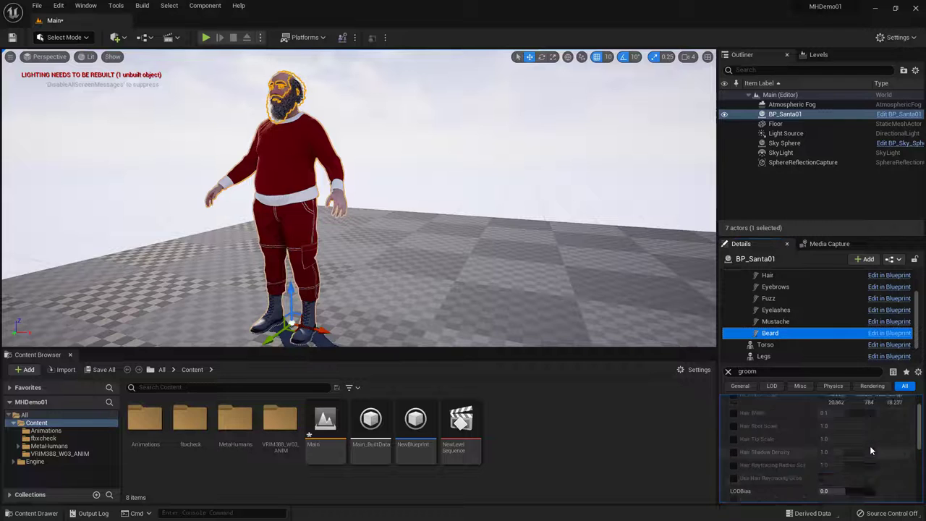
pyautogui.click(728, 371)
pyautogui.scroll(-3, 827, 416)
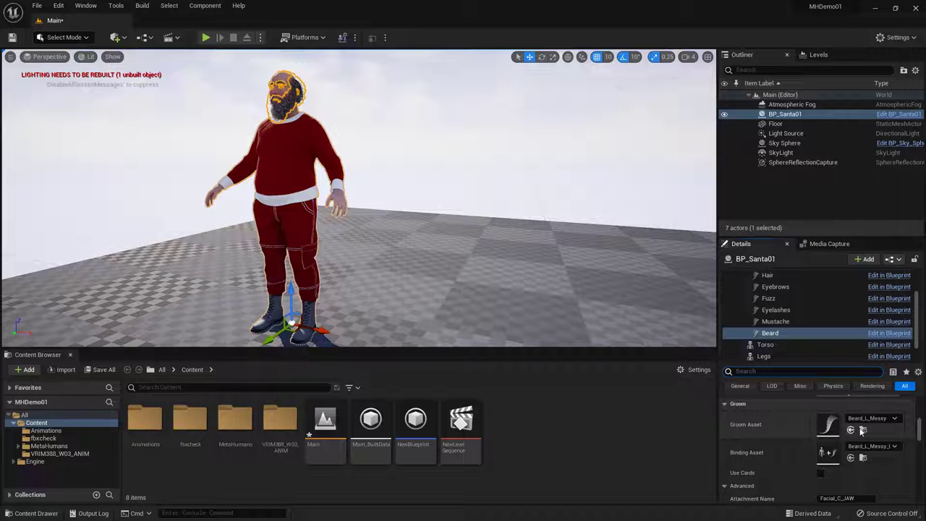
pyautogui.click(862, 430)
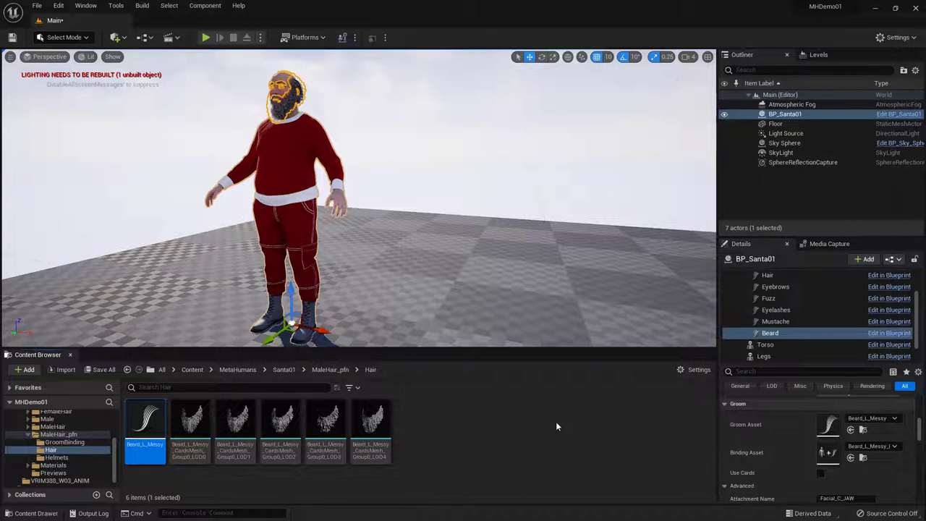
# Duplicate Beard_L_Messy as Beard_L_MessySim and save the new groom asset
pyautogui.hotkey('ctrl', 'd')
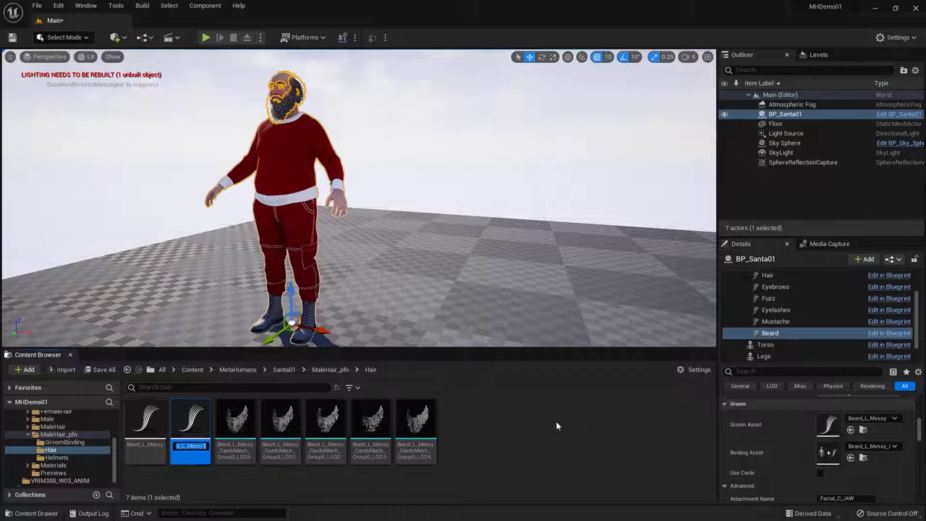
pyautogui.press('End')
pyautogui.press('BackSpace')
pyautogui.write('S')
pyautogui.press('Return')
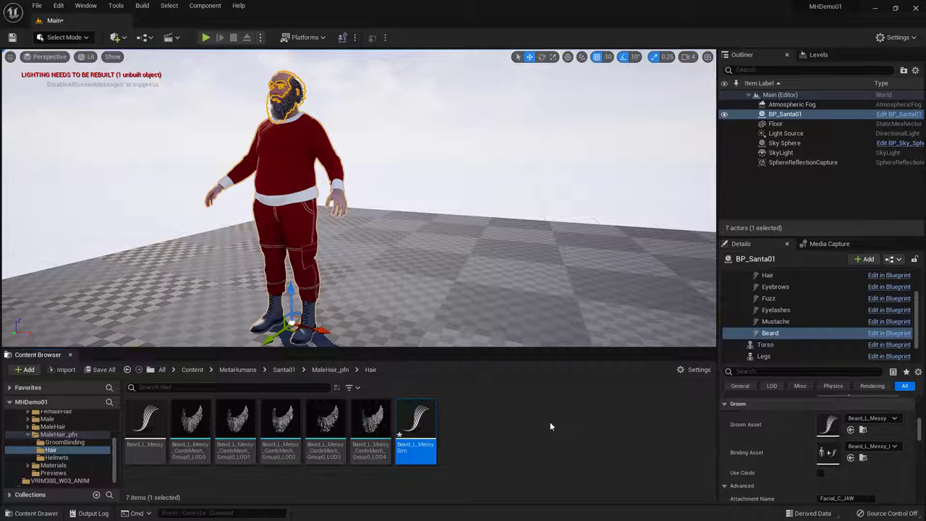
pyautogui.hotkey('ctrl', 's')
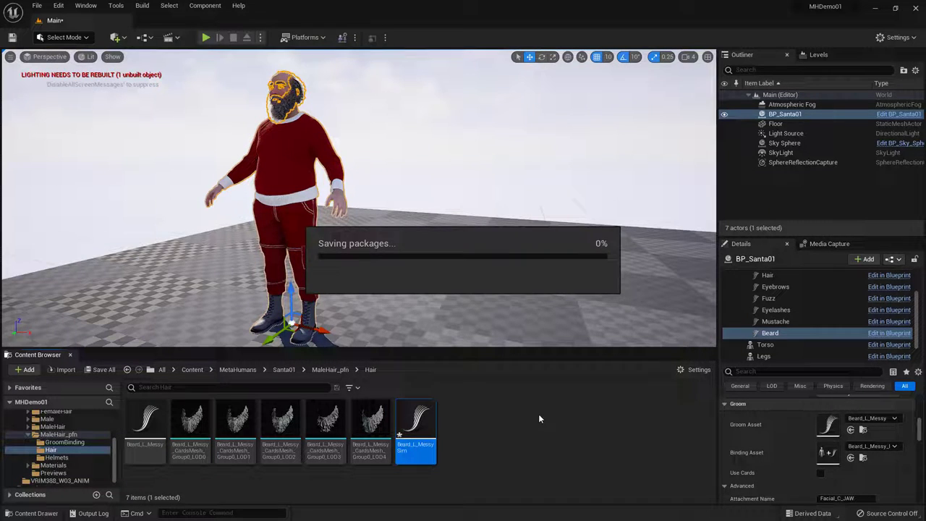
# Reselect the original Beard_L_Messy asset, then Santa's Beard component
pyautogui.click(145, 426)
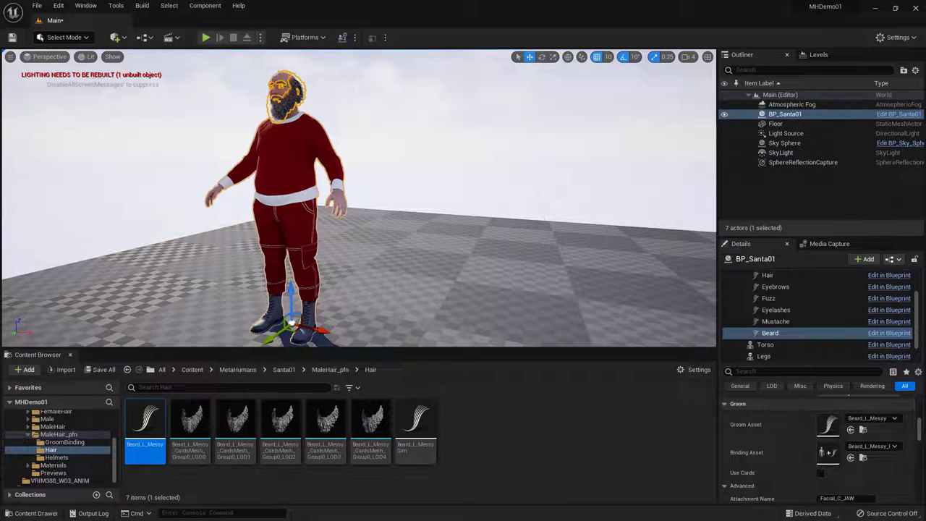
pyautogui.press('Down')
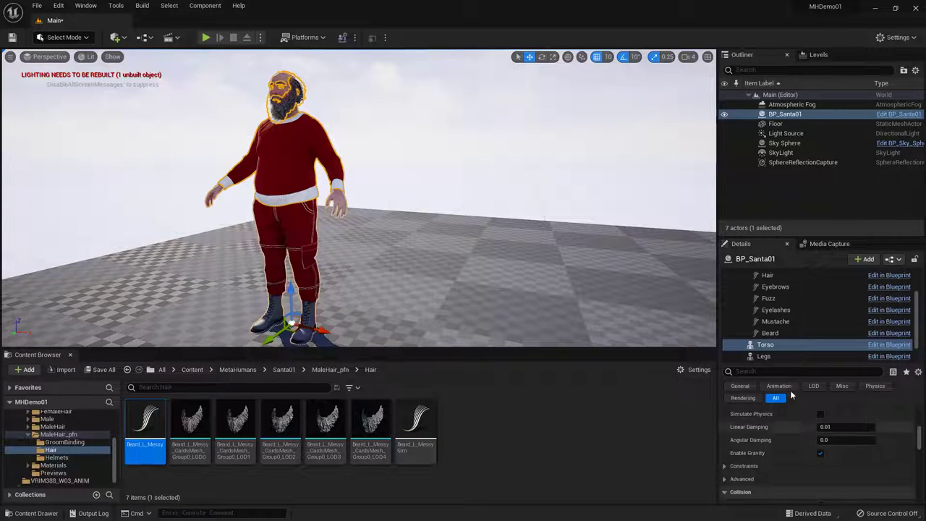
pyautogui.click(771, 334)
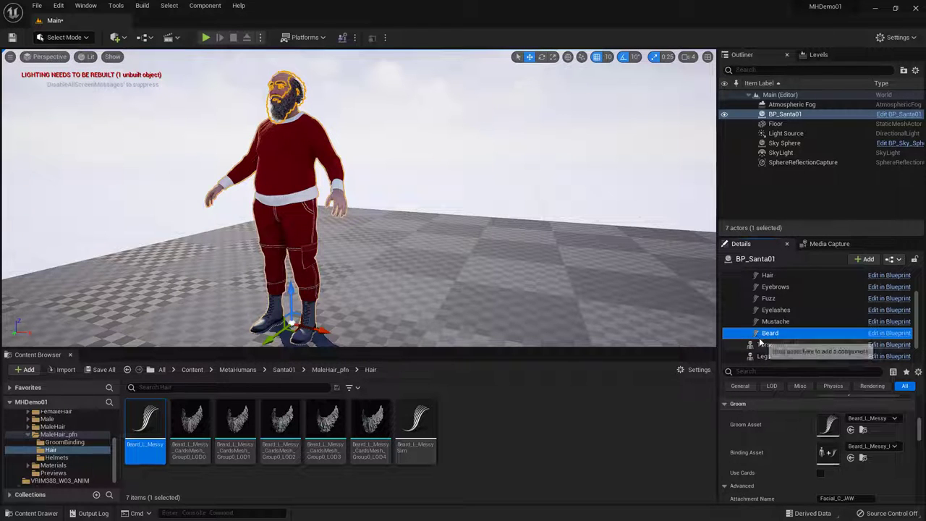
pyautogui.doubleClick(828, 427)
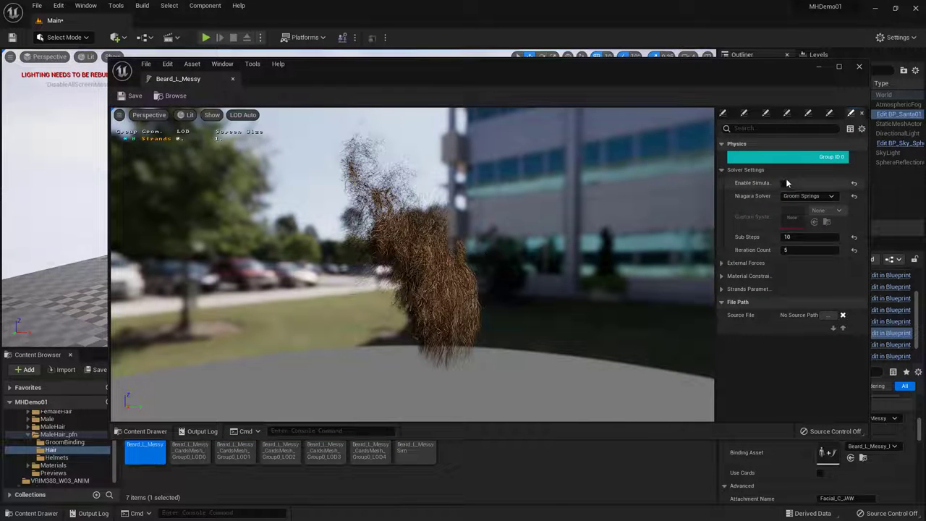
pyautogui.click(860, 68)
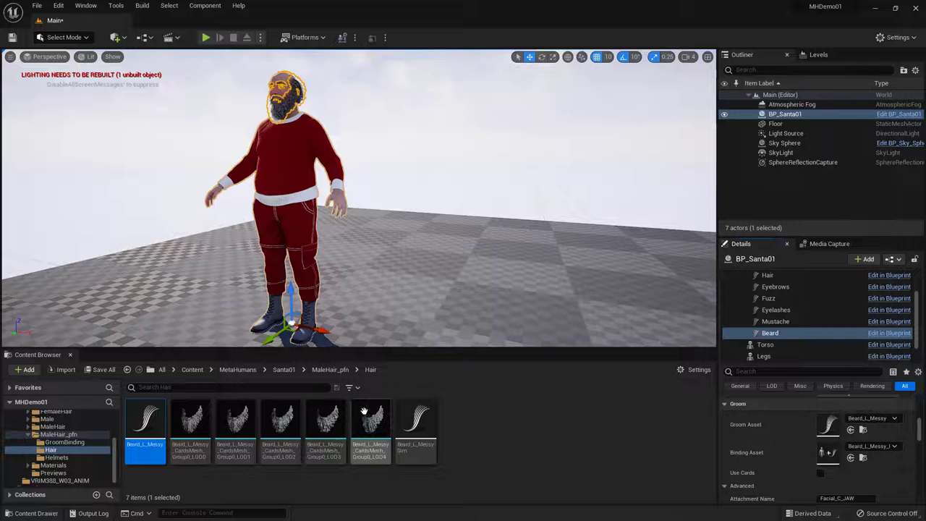
# Open Beard_L_MessySim, tick Enable Simulation, then save and close the groom editor
pyautogui.click(426, 425)
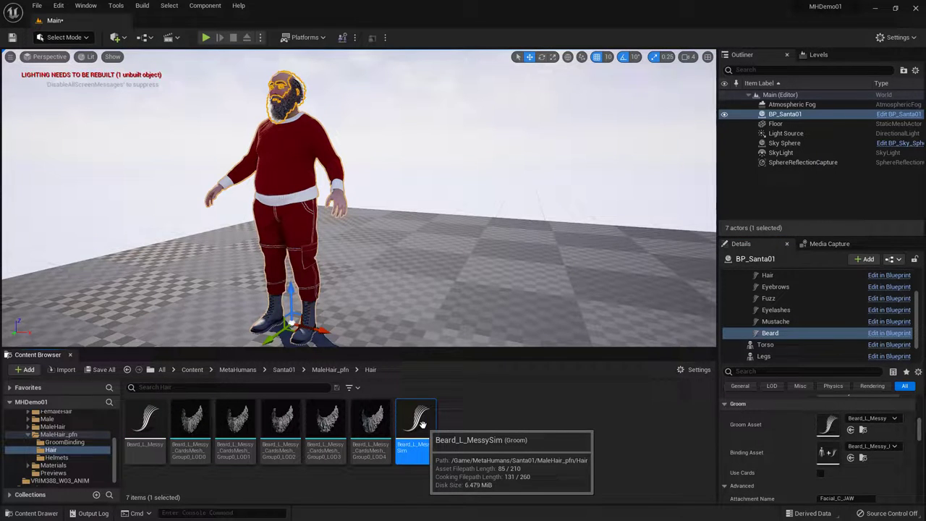
pyautogui.doubleClick(422, 424)
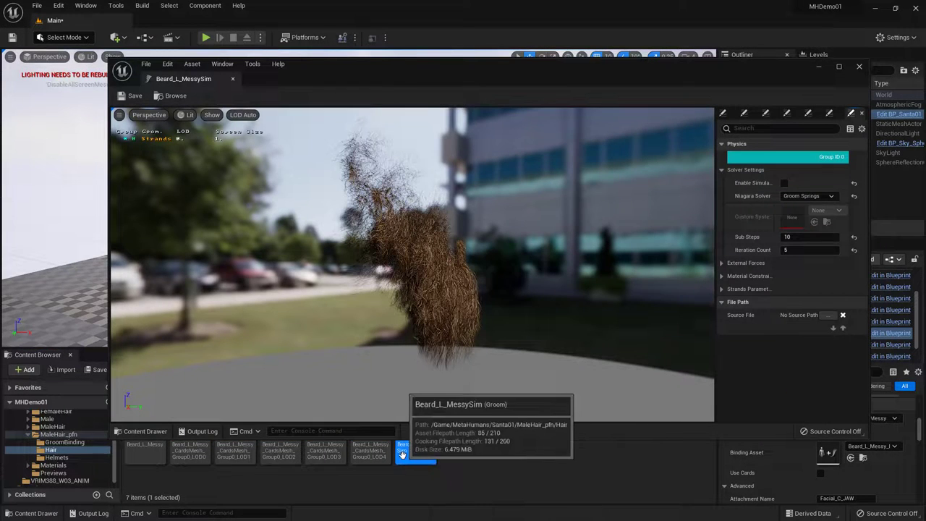
pyautogui.click(784, 183)
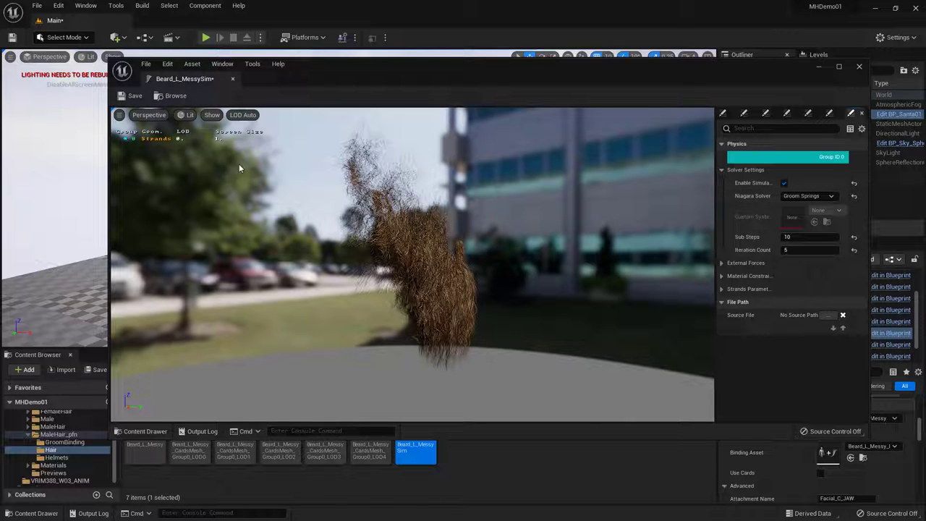
pyautogui.click(130, 97)
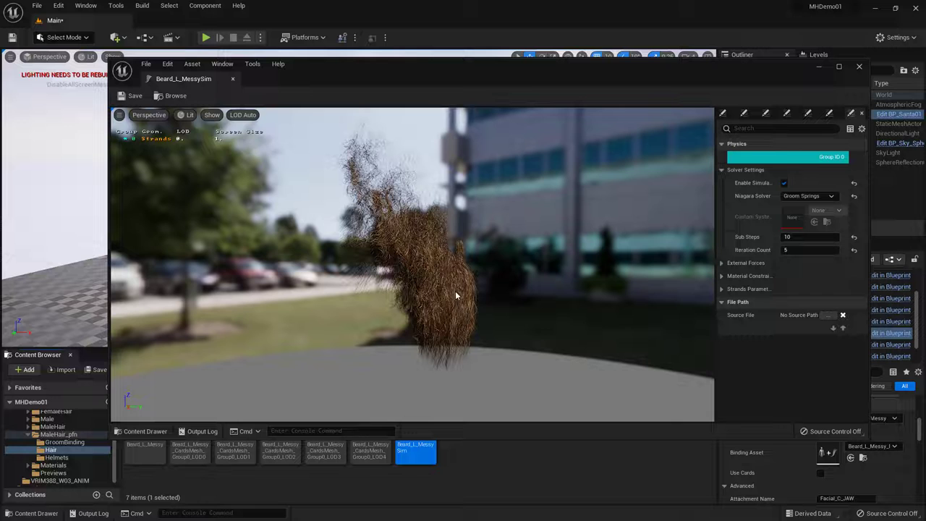
pyautogui.click(860, 68)
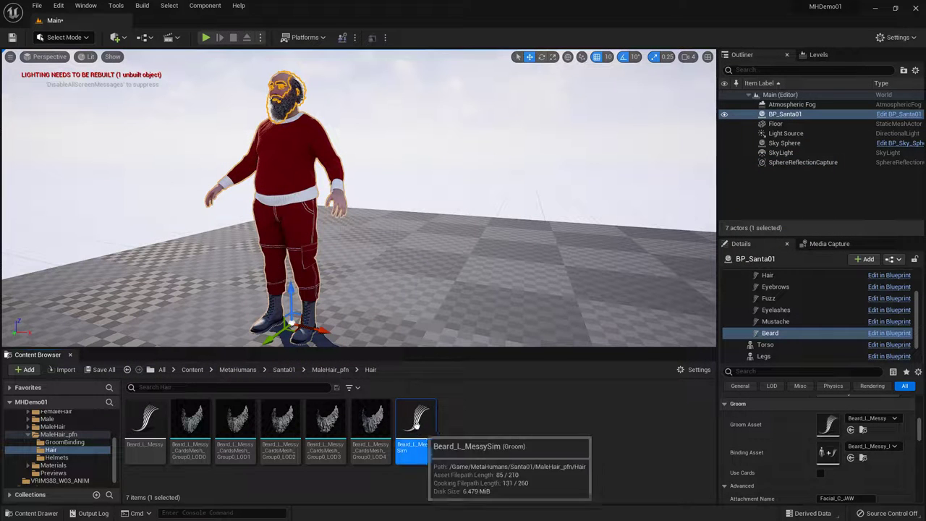
pyautogui.click(763, 355)
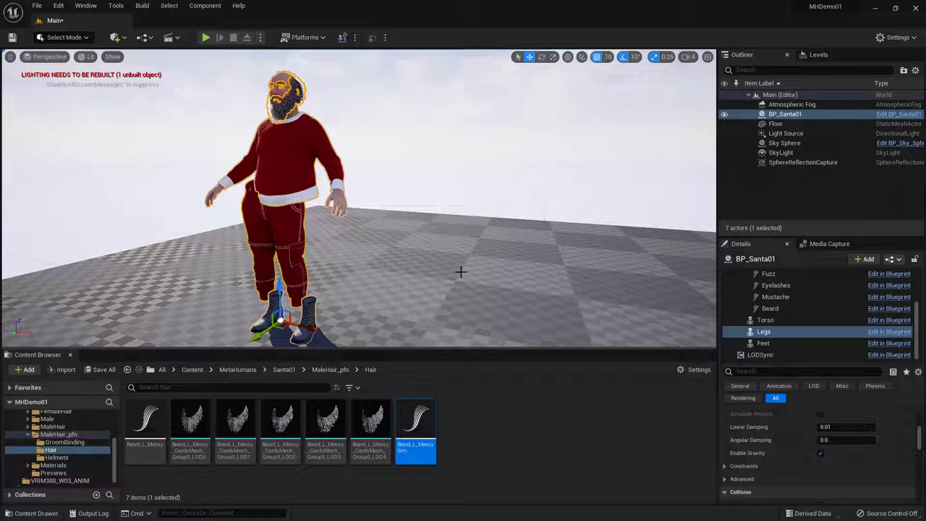
# Undo the accidental change, move BP_Santa01 left, and show the Santa01 content folder
pyautogui.hotkey('ctrl', 'z')
pyautogui.scroll(3, 756, 318)
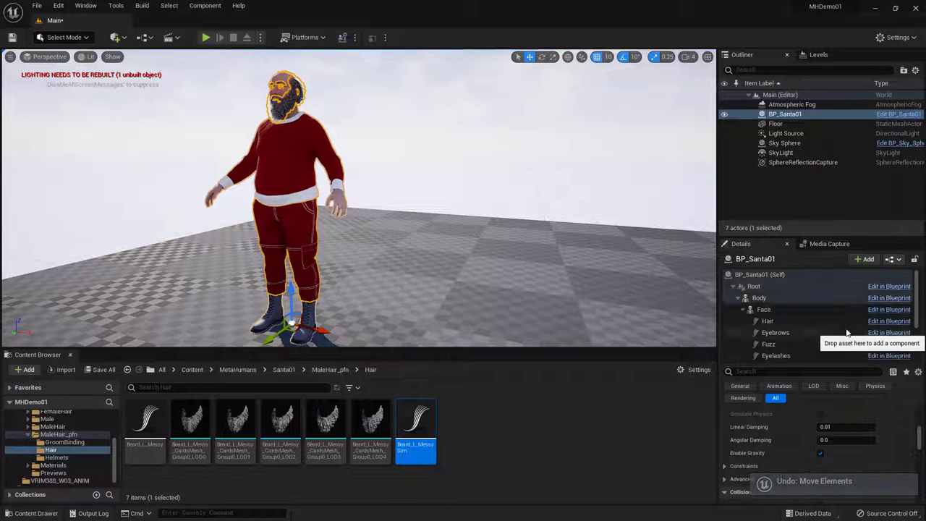
pyautogui.click(756, 275)
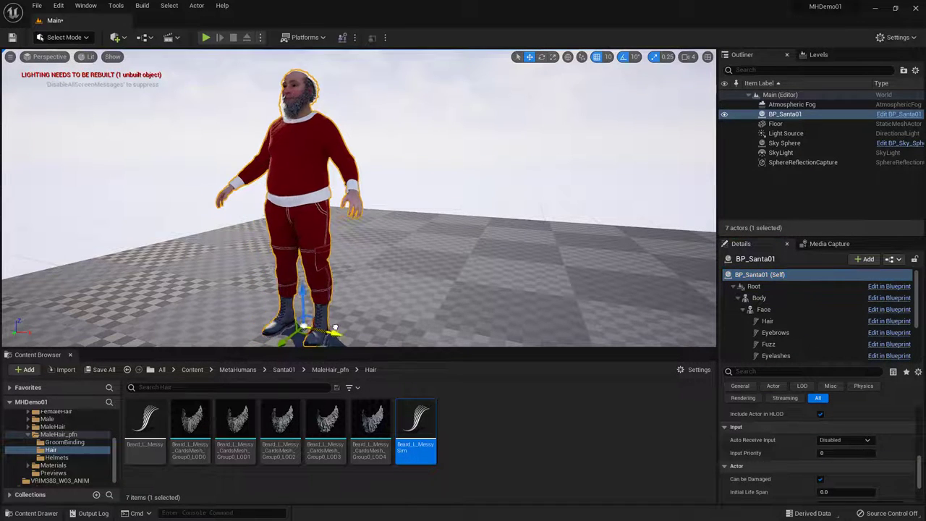
pyautogui.moveTo(335, 328); pyautogui.dragTo(339, 337)
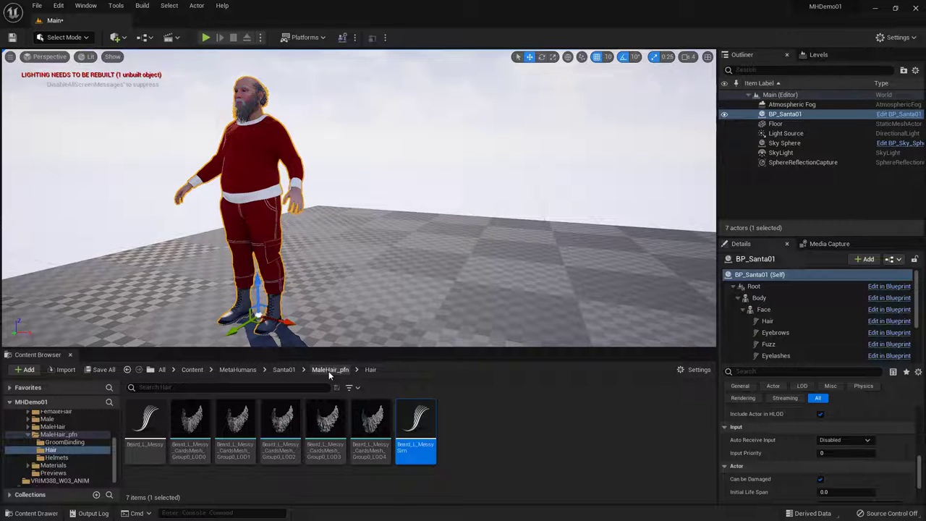
pyautogui.click(285, 370)
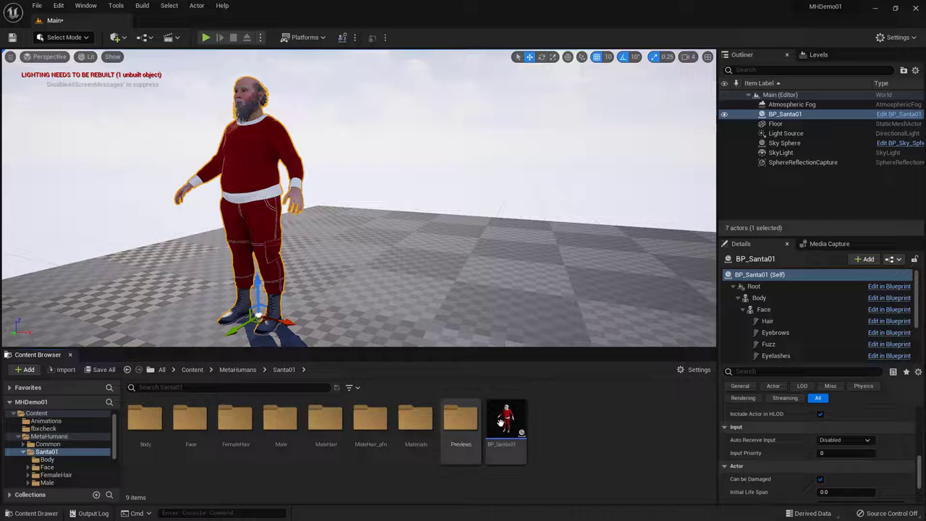
# Duplicate BP_Santa01, rename the copy BP_Santa01_BeardSim, and open it
pyautogui.click(505, 430)
pyautogui.hotkey('ctrl', 'd')
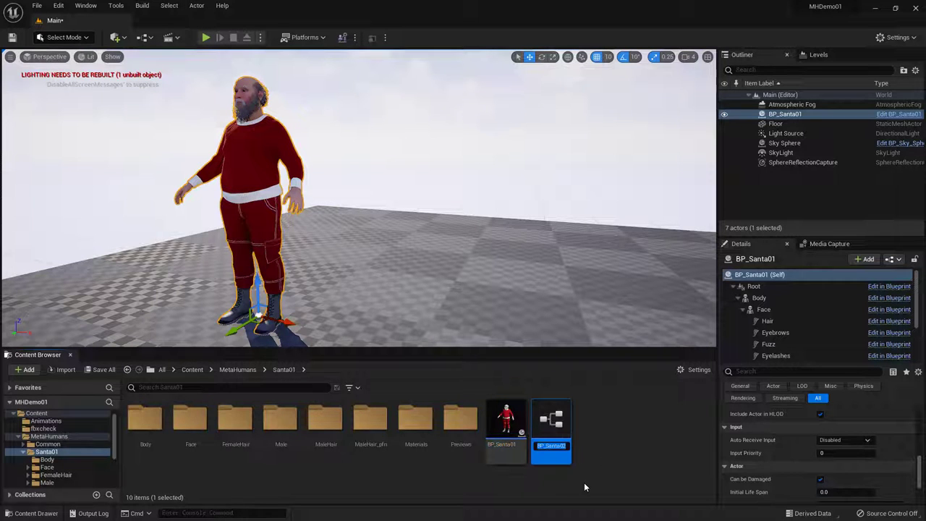
pyautogui.click(551, 445)
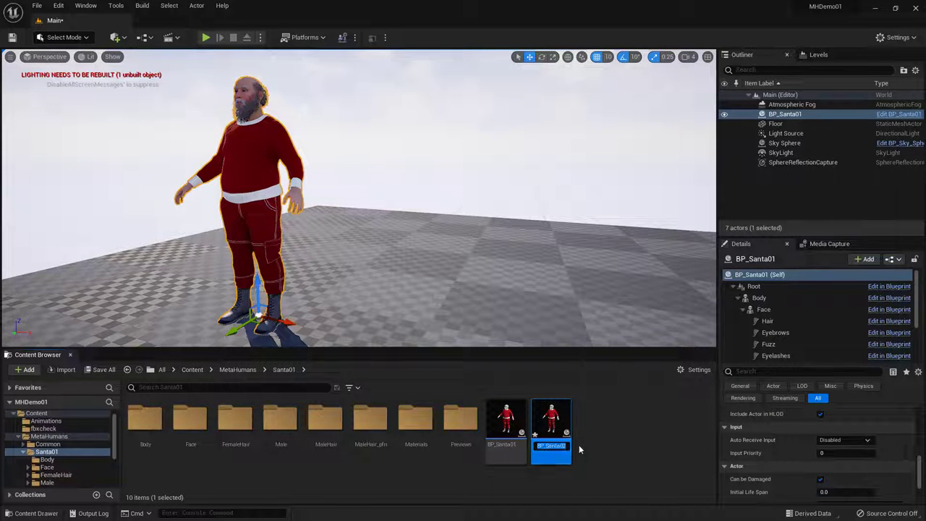
pyautogui.press('End')
pyautogui.press('BackSpace')
pyautogui.write('1')
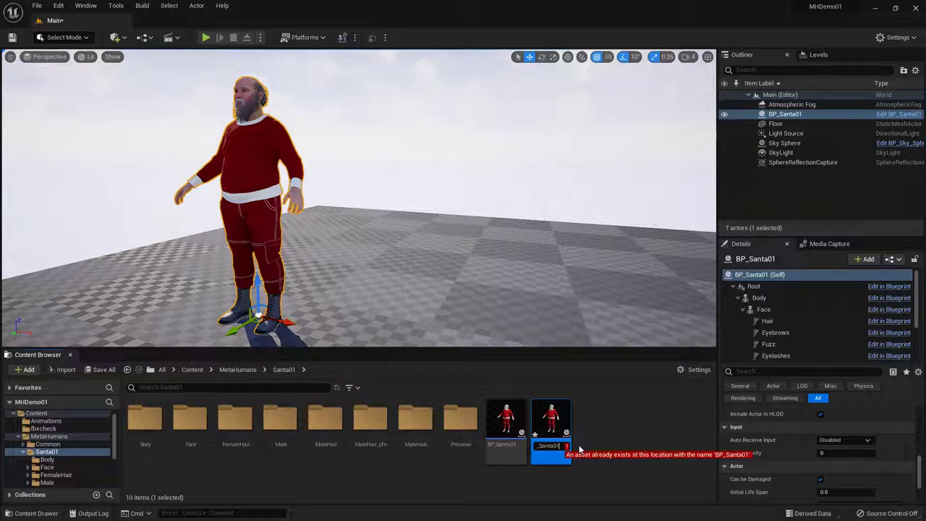
pyautogui.write('_Bas')
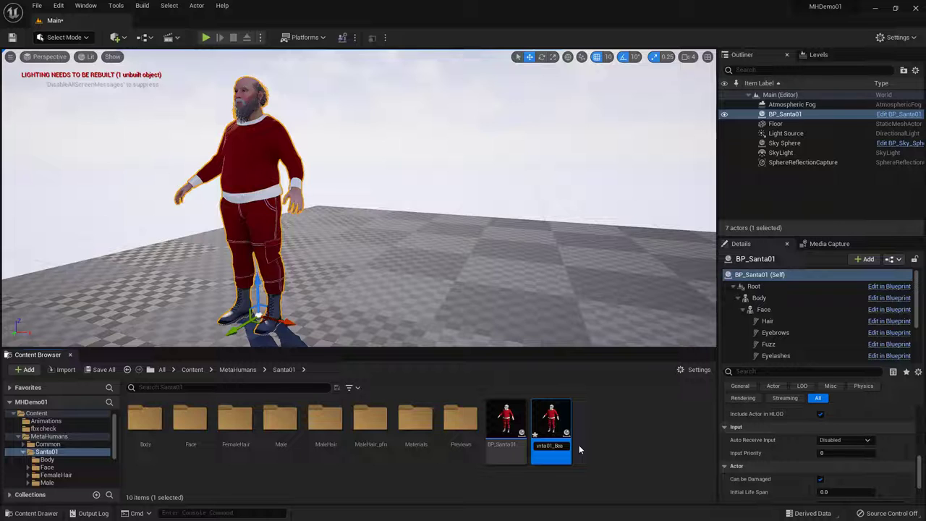
pyautogui.write('rdSim')
pyautogui.press('Return')
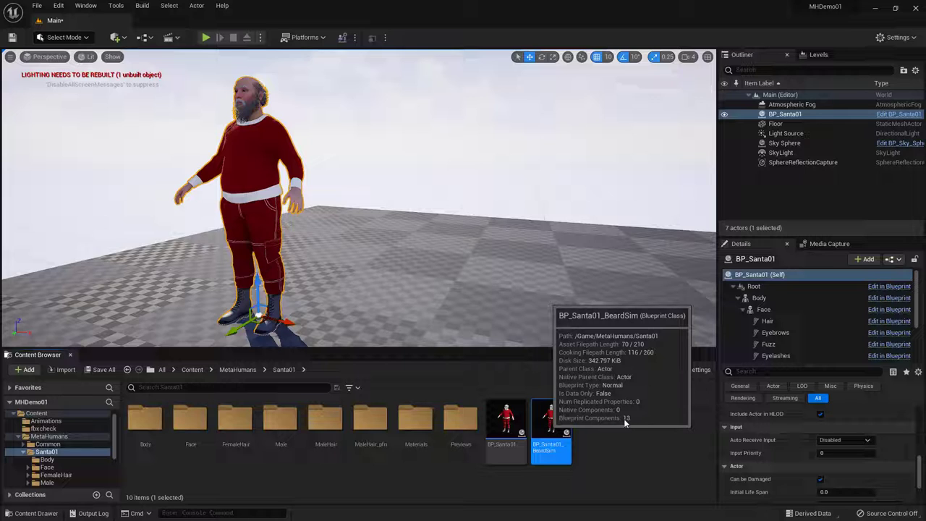
pyautogui.press('Return')
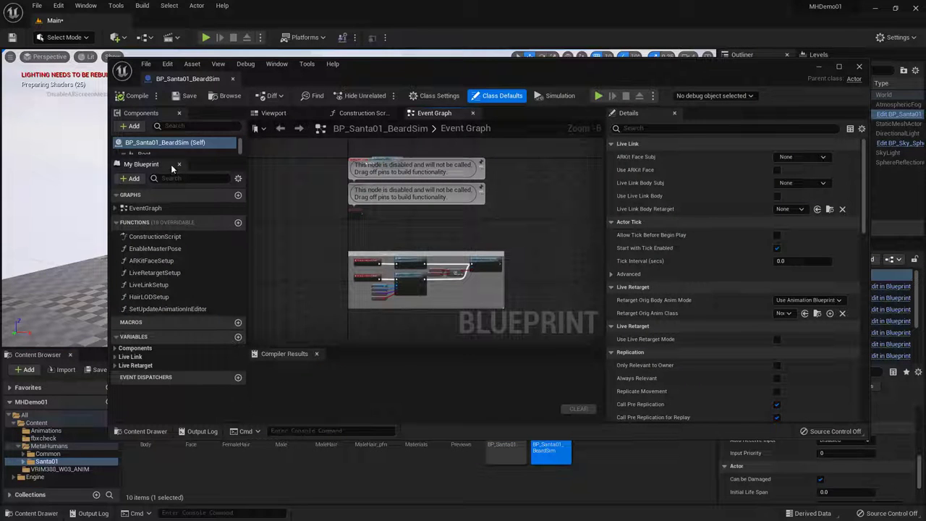
# In the maximized blueprint editor, set the Beard component's Groom Asset to Beard_L_MessySim
pyautogui.click(838, 66)
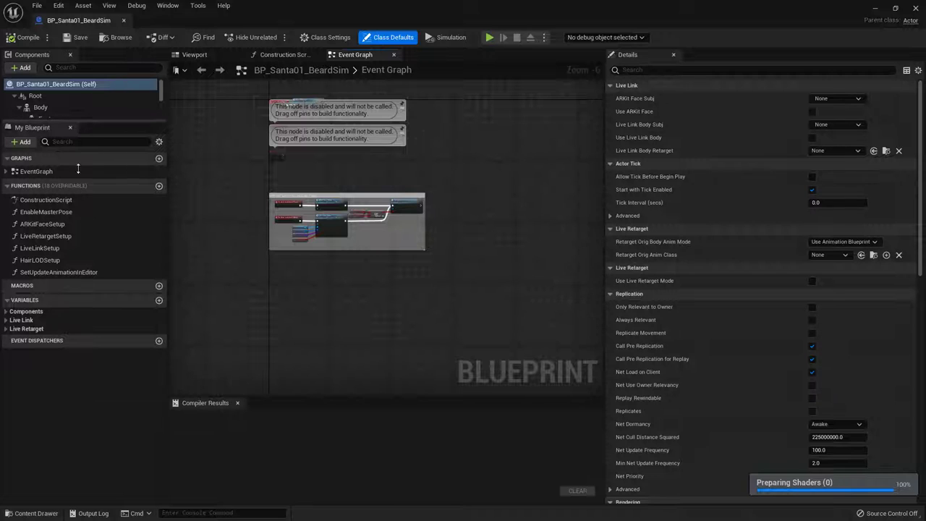
pyautogui.moveTo(81, 120); pyautogui.dragTo(59, 268)
pyautogui.click(46, 223)
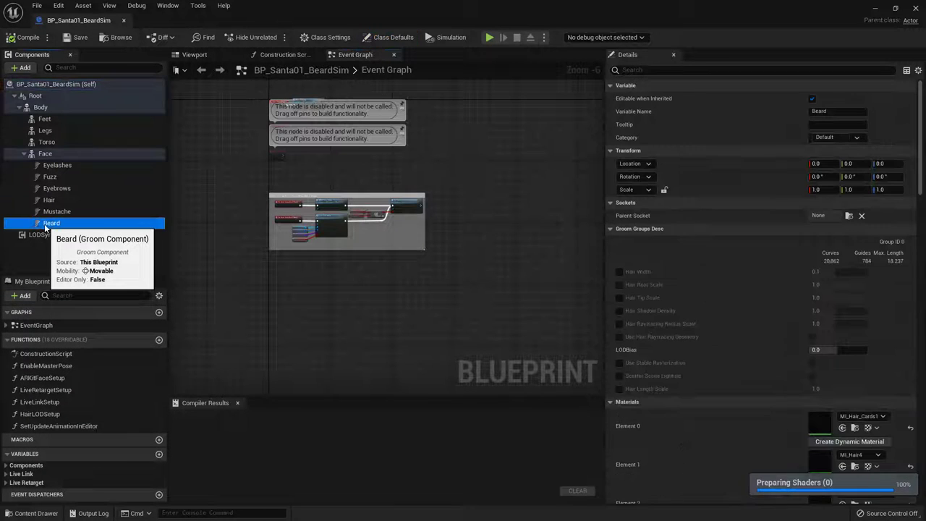
pyautogui.scroll(-2, 754, 353)
pyautogui.scroll(-2, 753, 352)
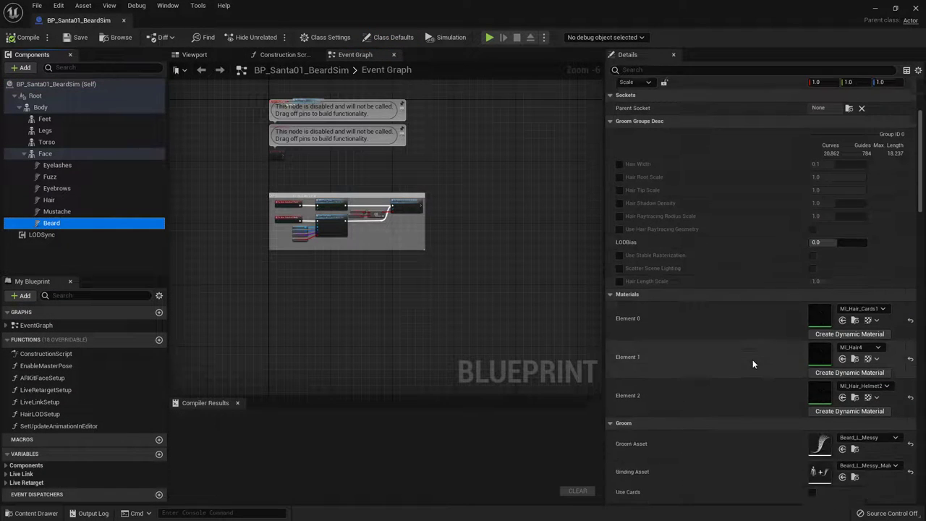
pyautogui.scroll(-1, 752, 360)
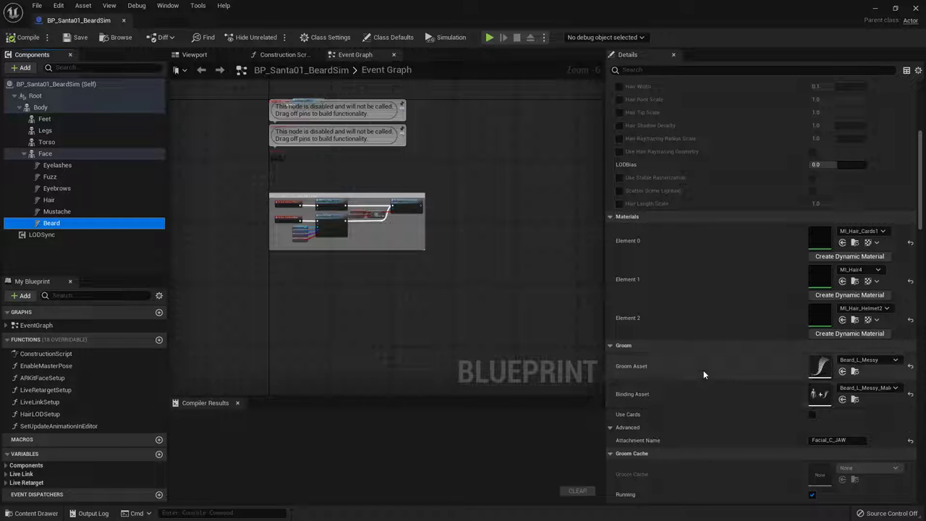
pyautogui.click(897, 362)
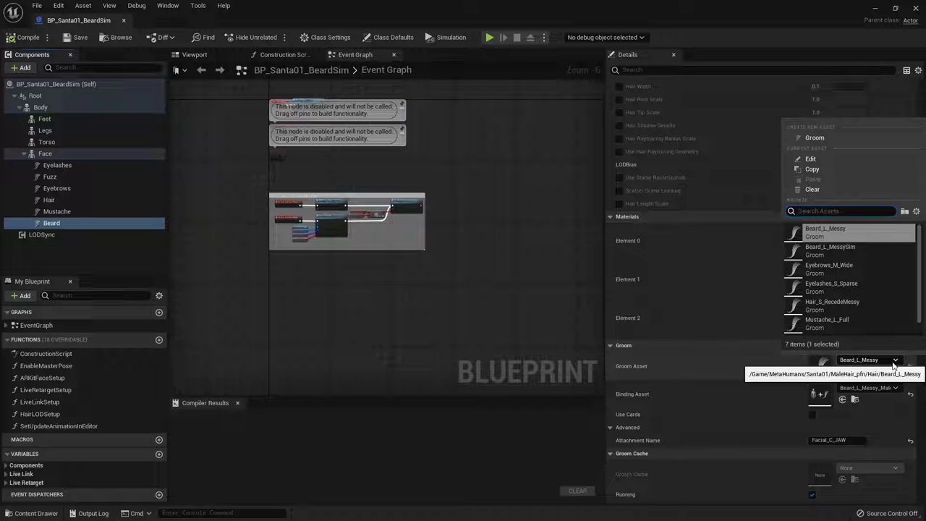
pyautogui.write('Sim')
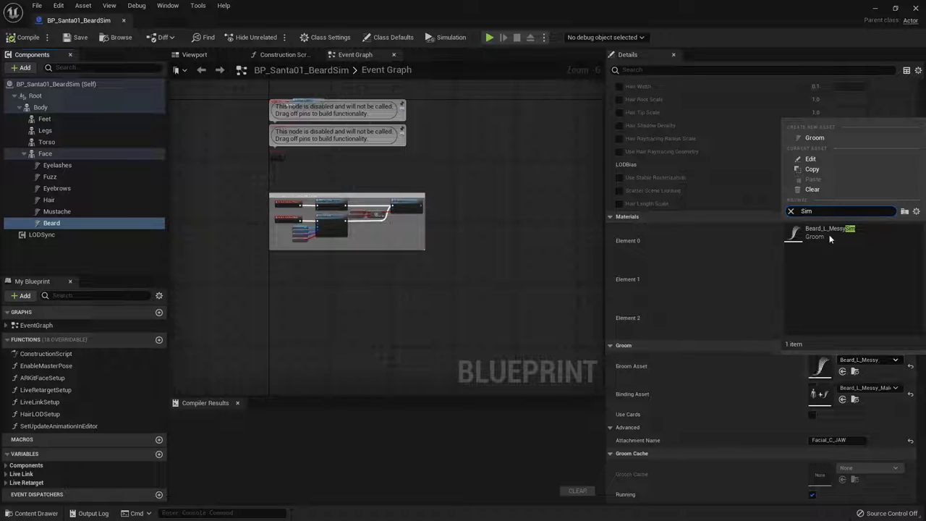
pyautogui.click(833, 234)
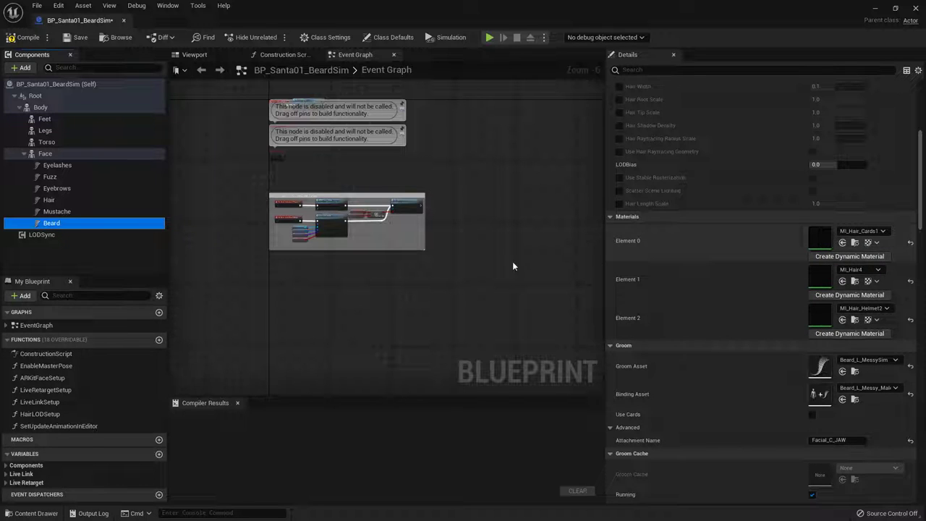
# Compile and save BP_Santa01_BeardSim, then close its blueprint editor
pyautogui.click(20, 39)
pyautogui.click(81, 39)
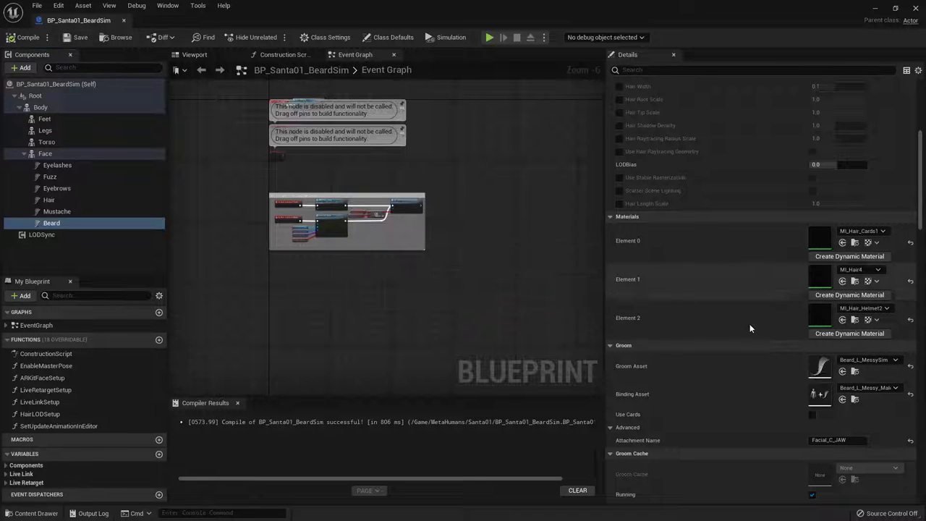
pyautogui.click(916, 8)
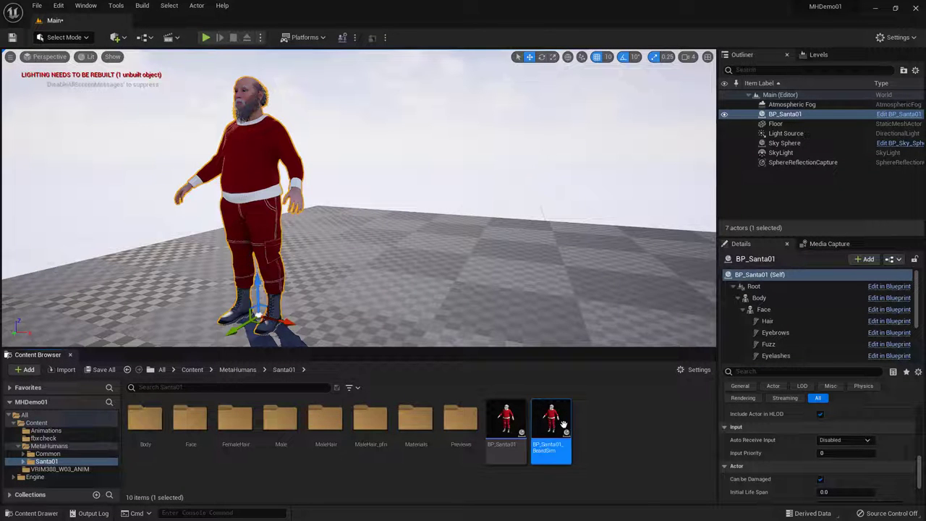
# Place BP_Santa01_BeardSim into the level and nudge both Santas side by side
pyautogui.moveTo(551, 427)
pyautogui.mouseDown()
pyautogui.moveTo(478, 279)
pyautogui.moveTo(421, 316)
pyautogui.mouseUp()
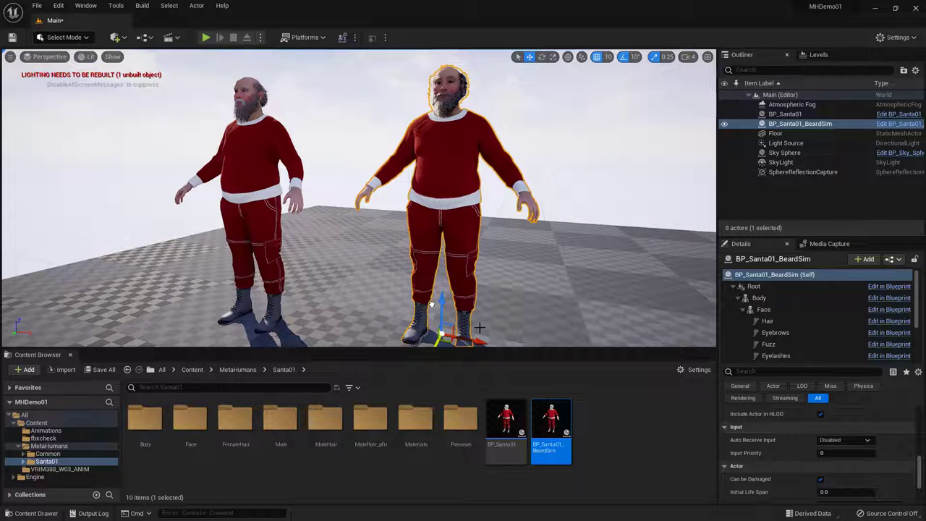
pyautogui.moveTo(470, 337); pyautogui.dragTo(479, 342)
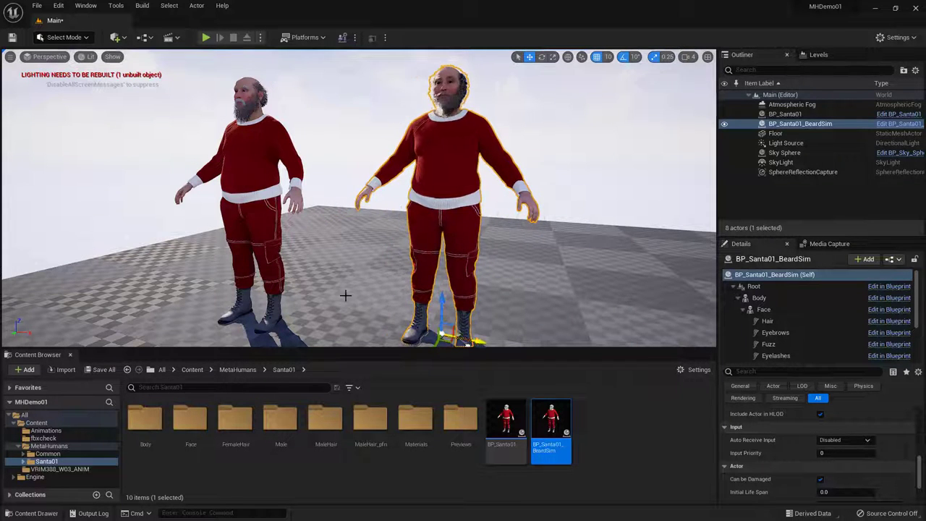
pyautogui.click(258, 316)
pyautogui.moveTo(288, 321); pyautogui.dragTo(299, 324)
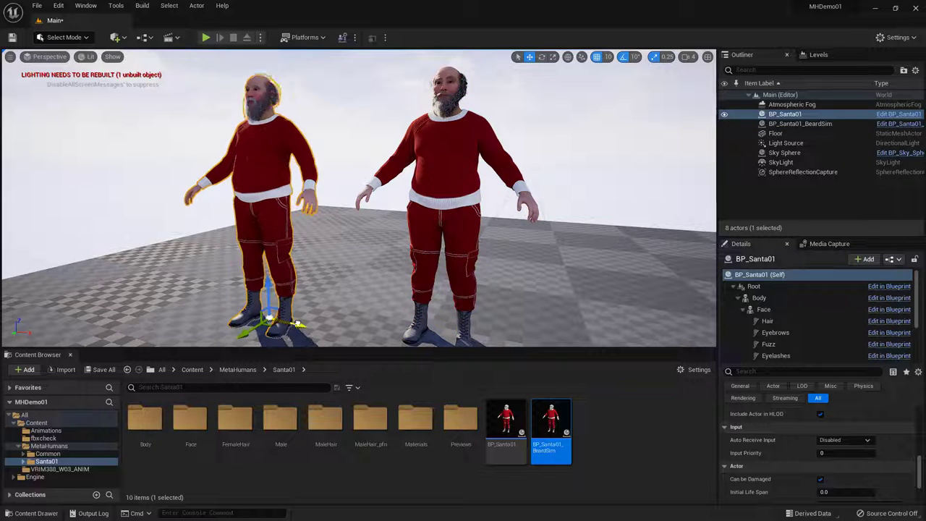